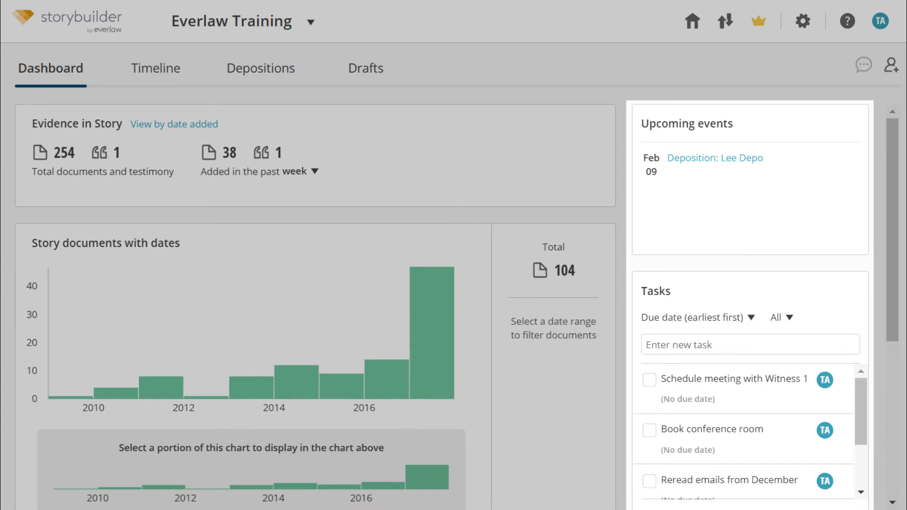
# Step: Add the task 'schedule a meeting on Friday' to the Dashboard task list
pyautogui.click(692, 349)
pyautogui.write('sc')
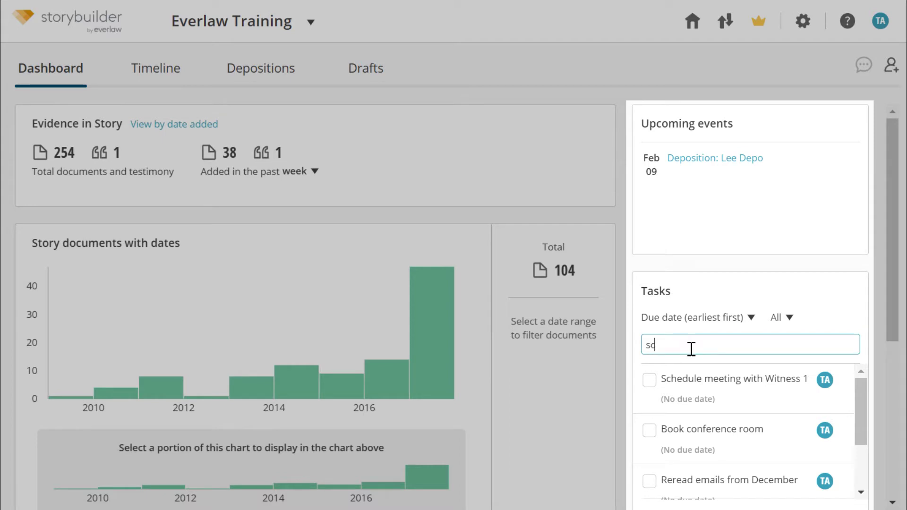
pyautogui.write('hedule a meeting on Friday')
pyautogui.press('Return')
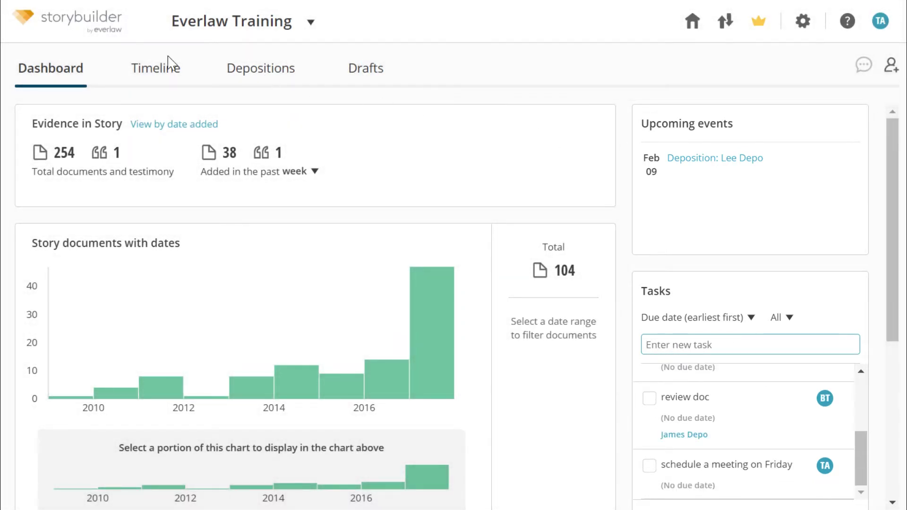
pyautogui.click(157, 81)
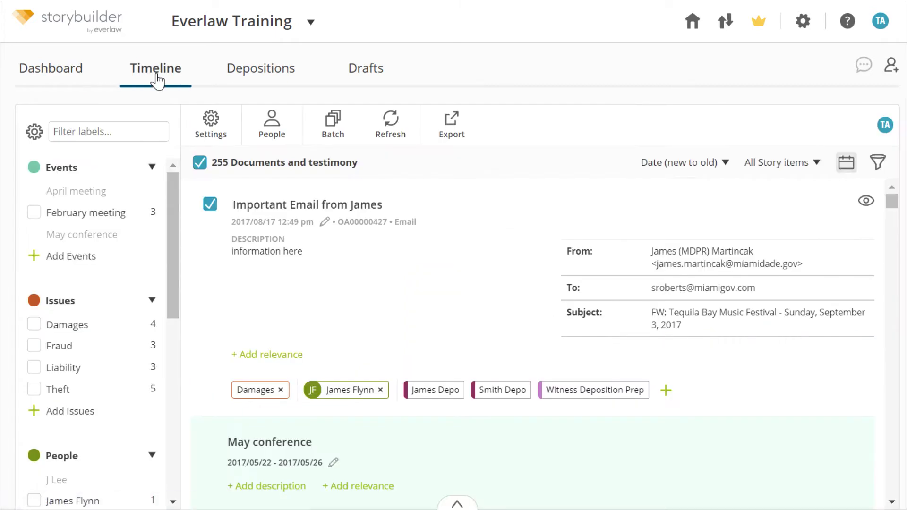
pyautogui.click(212, 123)
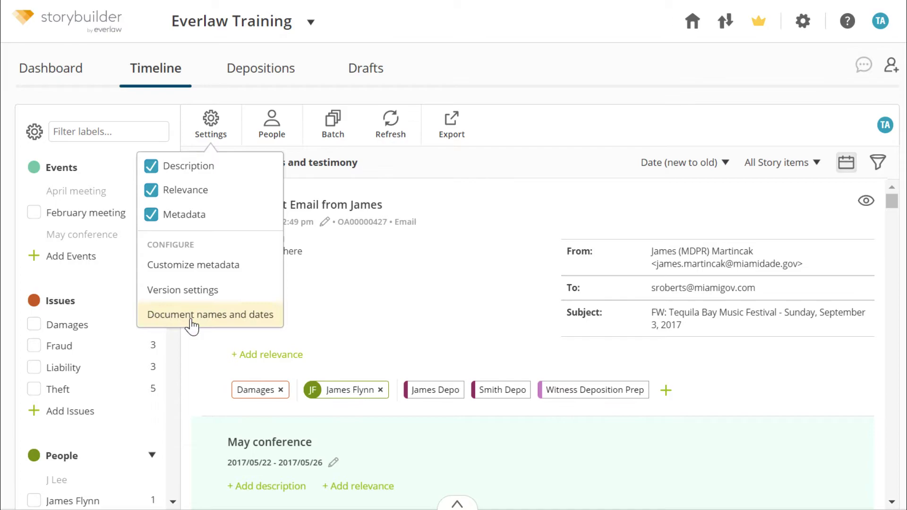
pyautogui.click(212, 316)
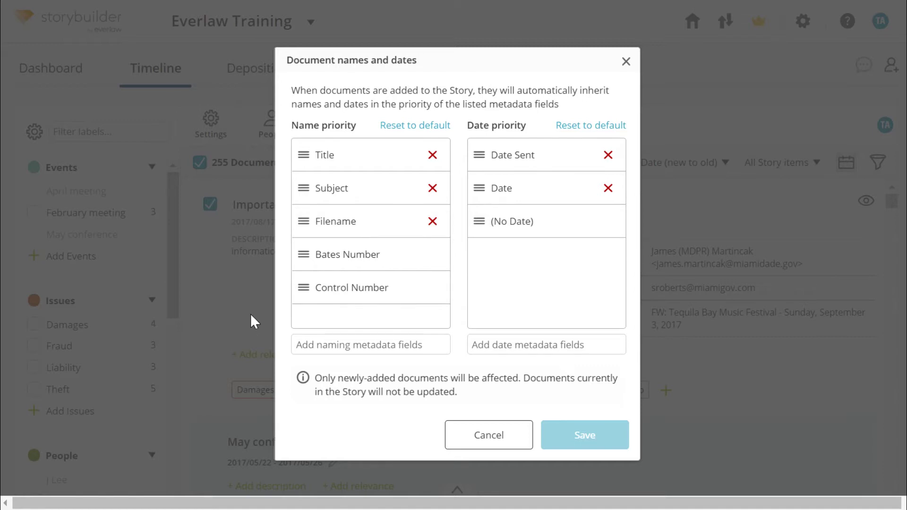
pyautogui.moveTo(311, 196); pyautogui.dragTo(308, 146)
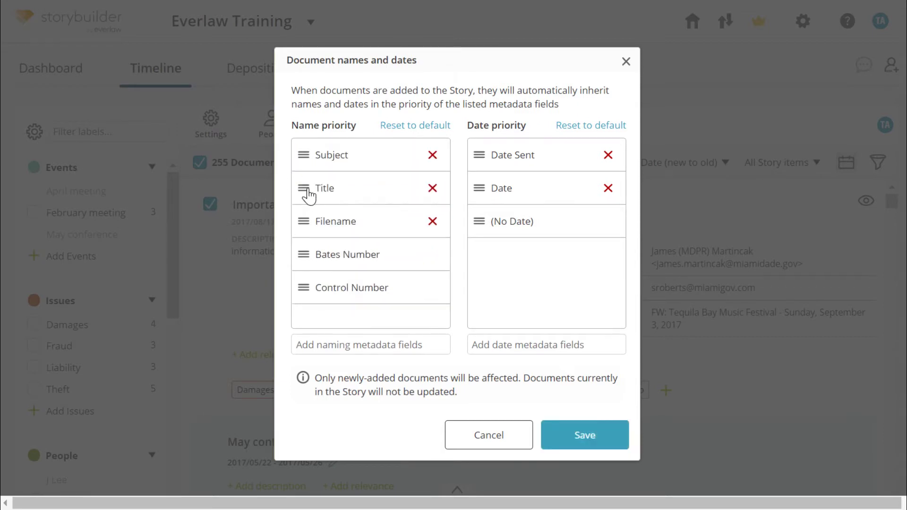
pyautogui.moveTo(308, 192); pyautogui.dragTo(309, 161)
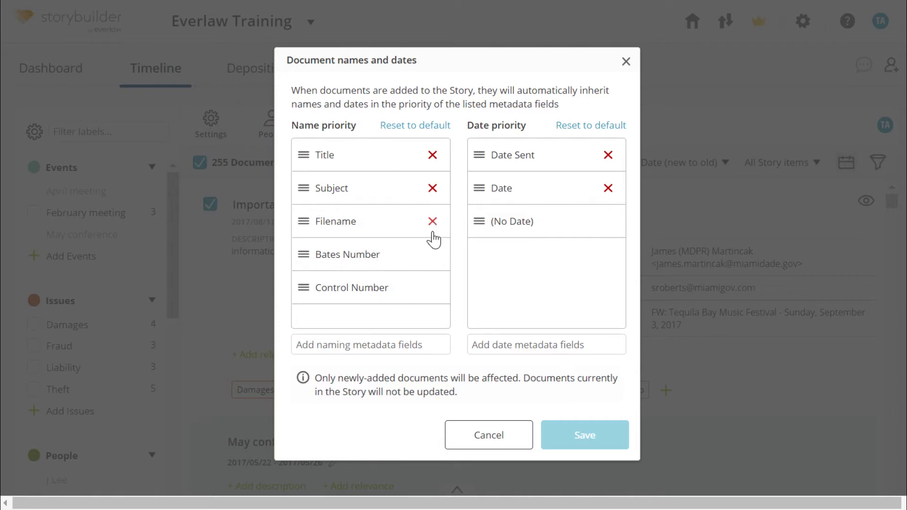
pyautogui.click(393, 344)
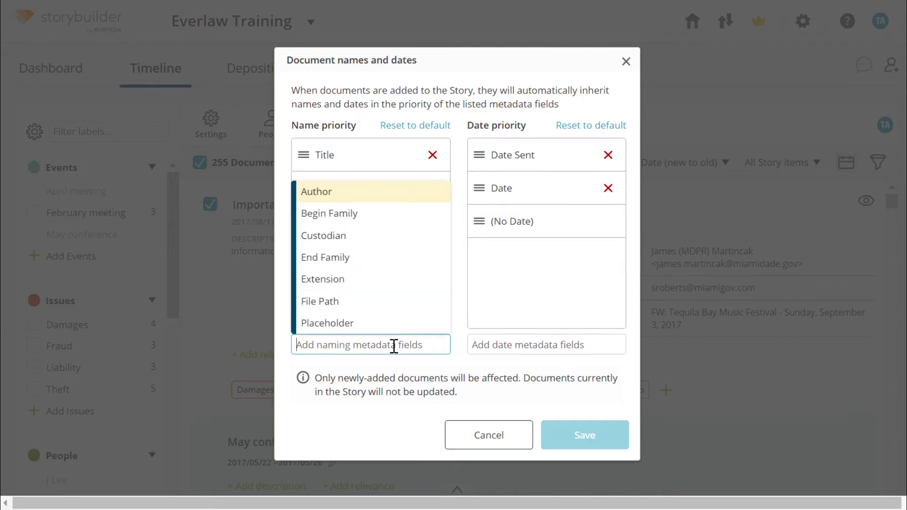
pyautogui.click(521, 349)
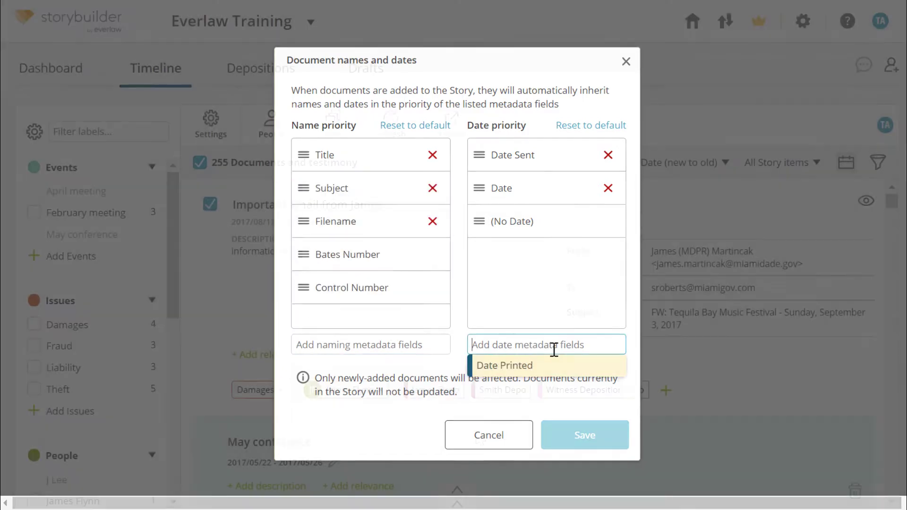
pyautogui.click(480, 434)
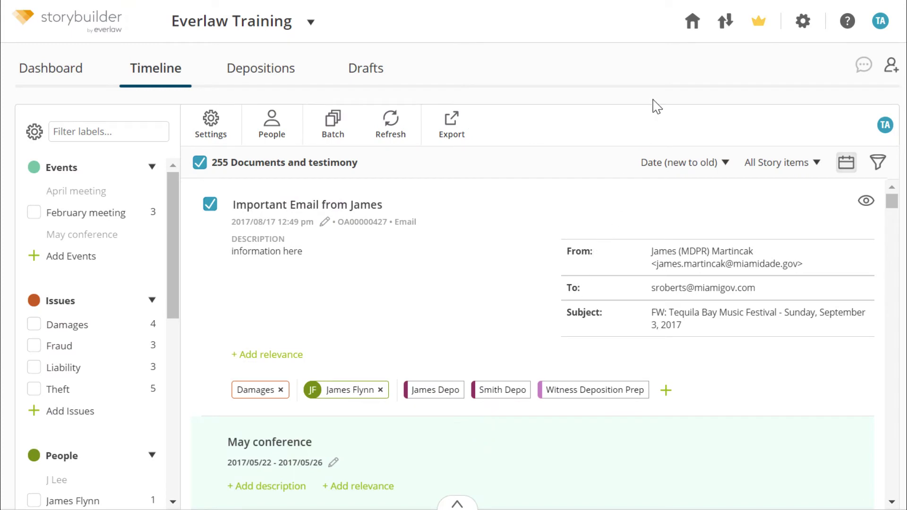
# Step: Start a new upload of PDFs without a load file from the Data Transfer uploads page
pyautogui.click(726, 29)
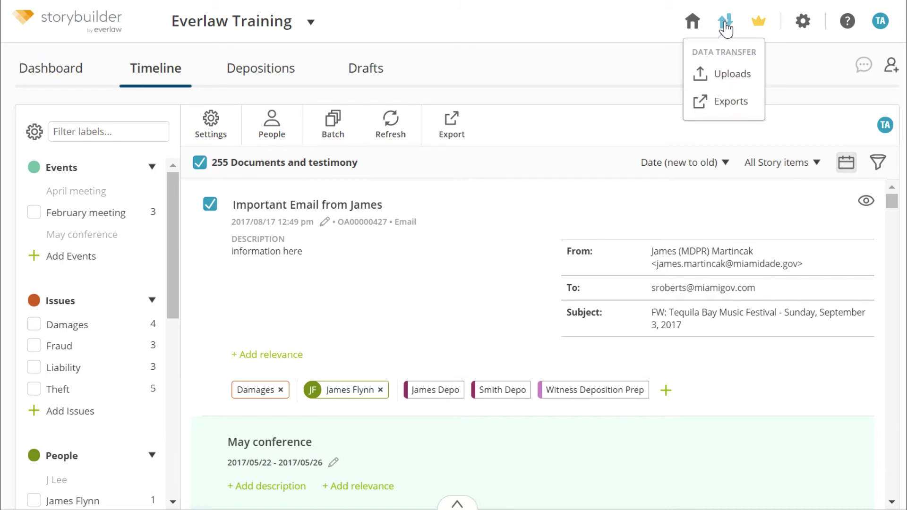
pyautogui.click(730, 76)
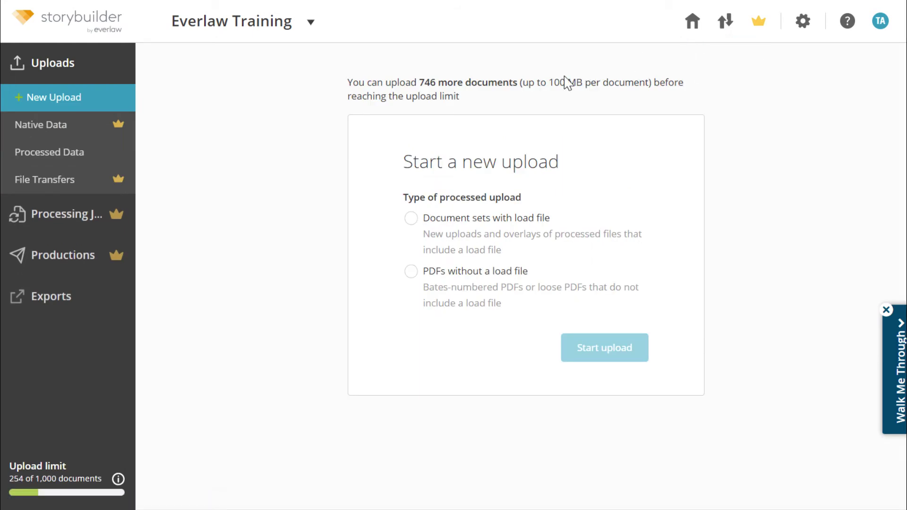
pyautogui.click(412, 218)
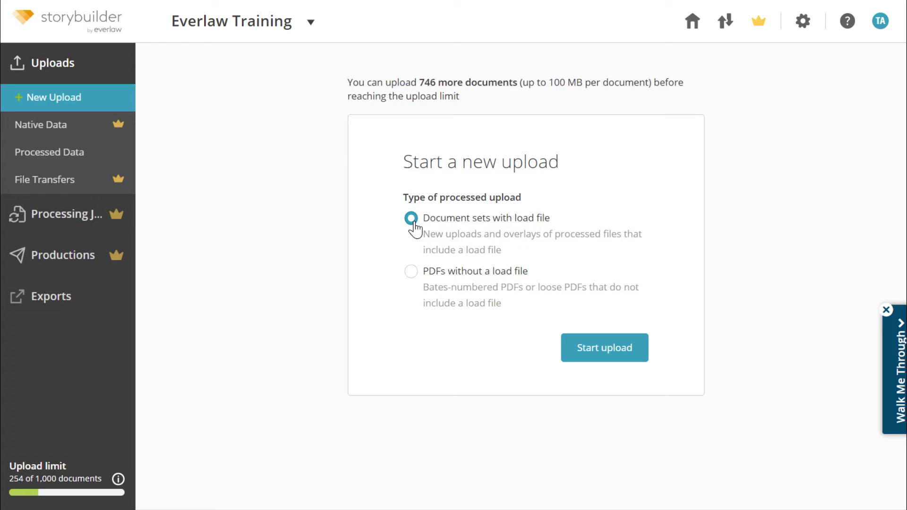
pyautogui.click(412, 284)
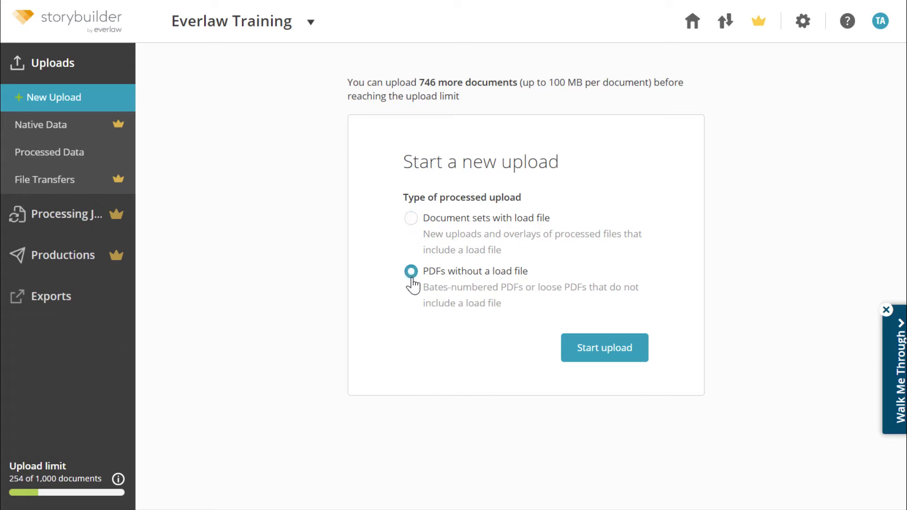
pyautogui.click(600, 356)
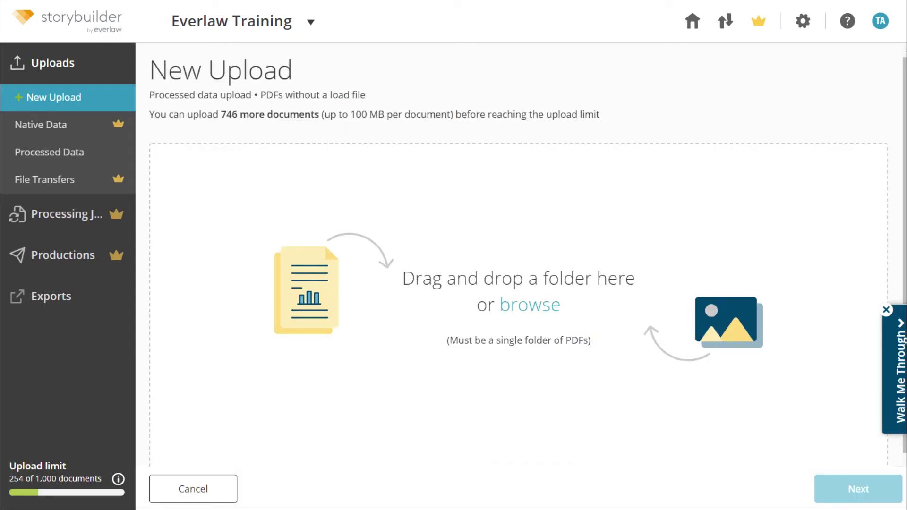
# Step: Add the folder of PDFs and create the upload named 'Train Documents'
pyautogui.moveTo(885, 260); pyautogui.dragTo(498, 318)
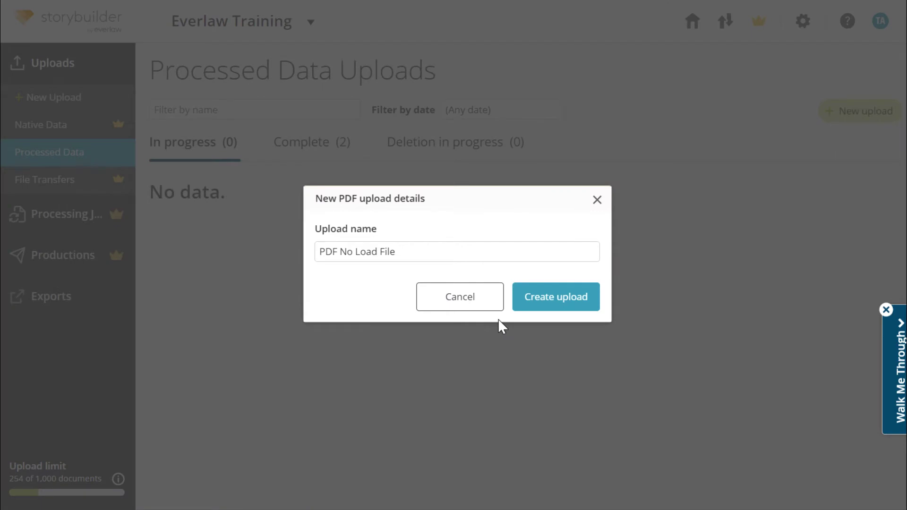
pyautogui.moveTo(397, 252); pyautogui.dragTo(318, 260)
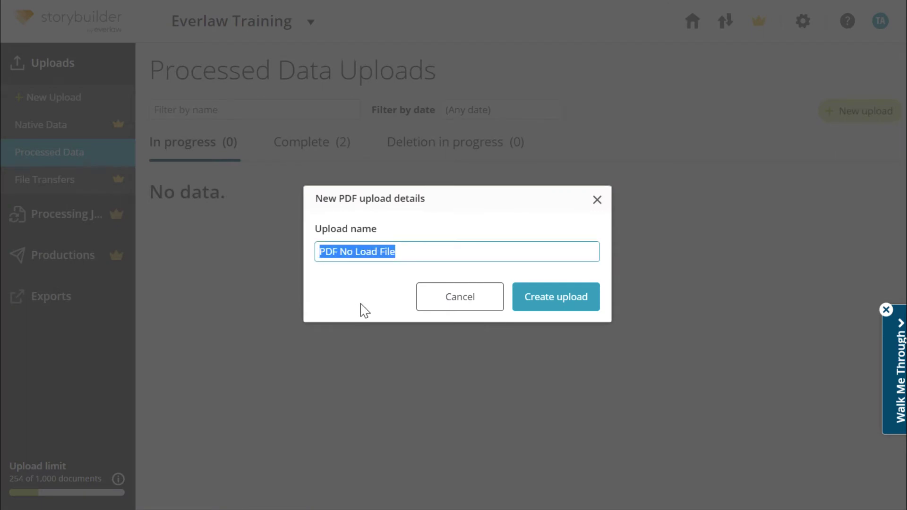
pyautogui.write('Traing')
pyautogui.press('BackSpace')
pyautogui.write('Documents')
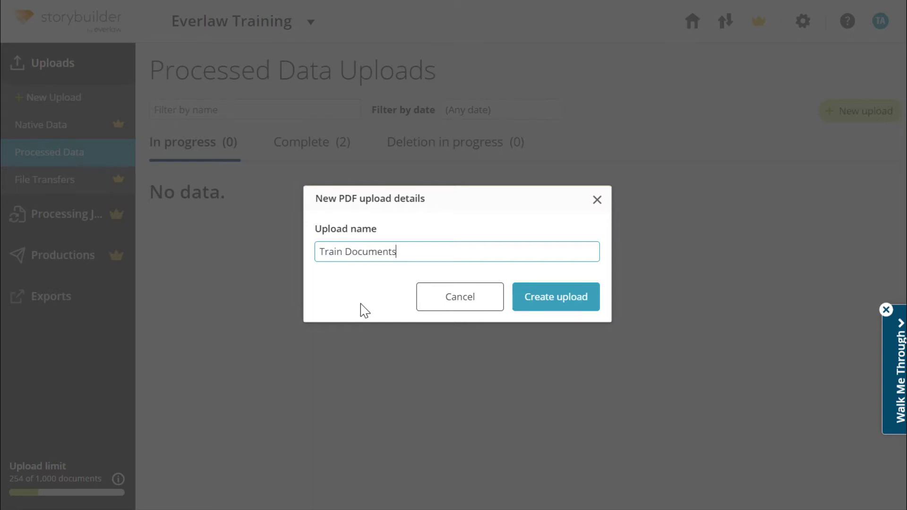
pyautogui.click(538, 304)
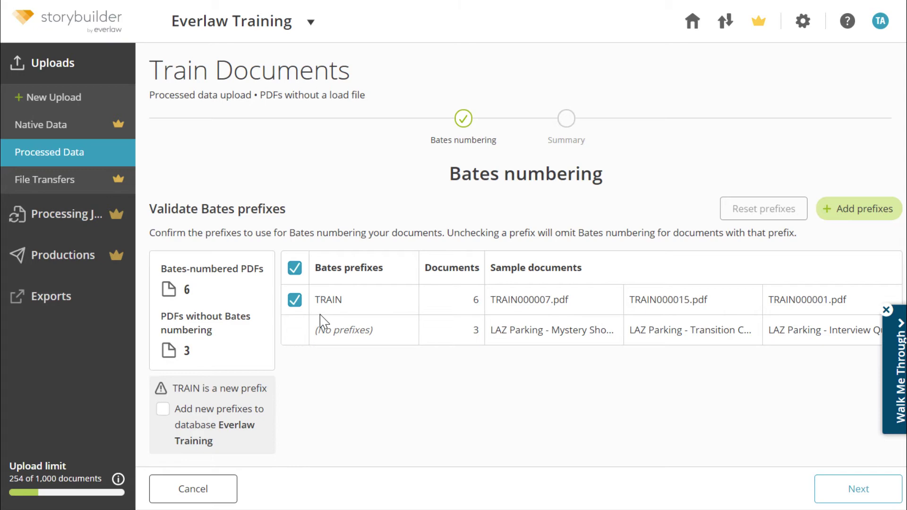
# Step: Add the new TRAIN Bates prefix and start uploading the 9 documents
pyautogui.click(163, 412)
pyautogui.click(882, 497)
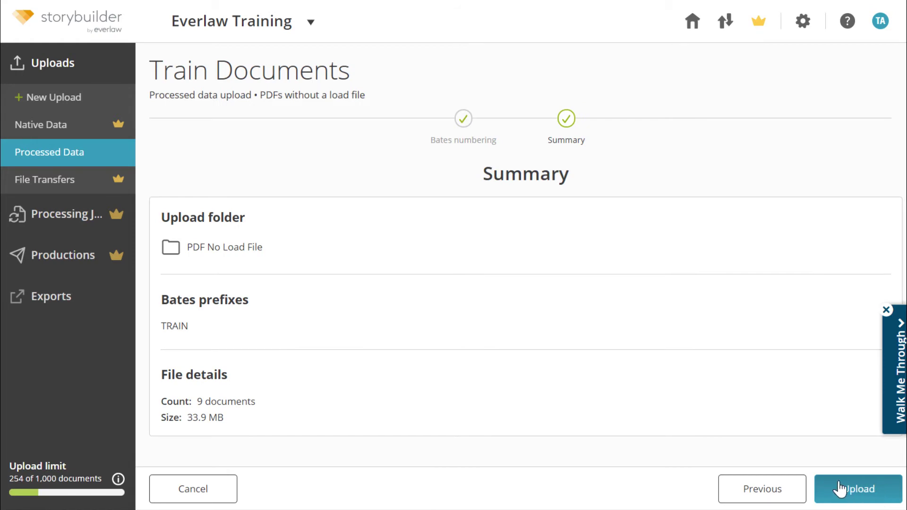
pyautogui.click(867, 490)
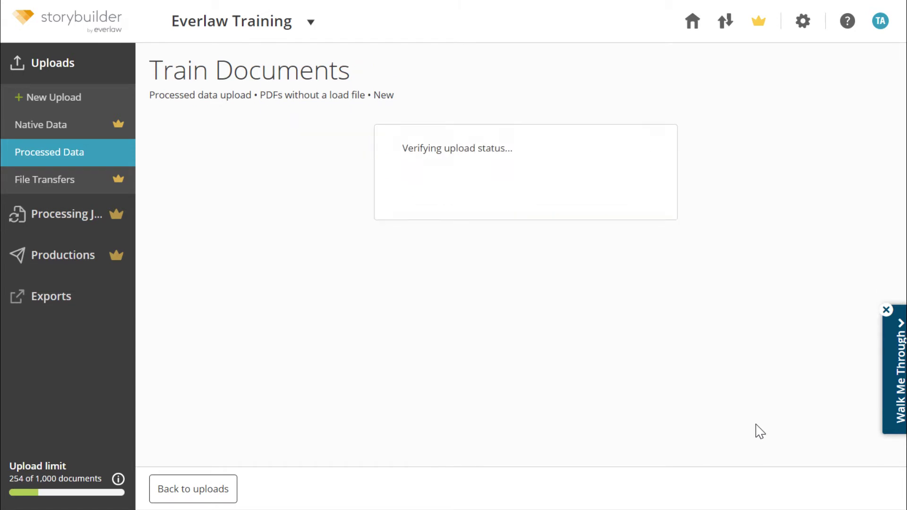
# Step: Add a new project user by e-mail address, choosing Administrator and then Basic permissions
pyautogui.click(804, 24)
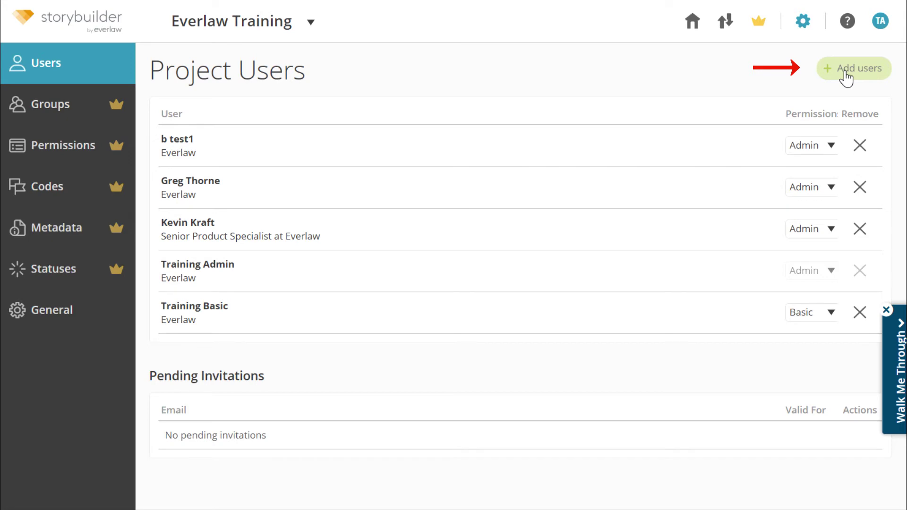
pyautogui.click(846, 76)
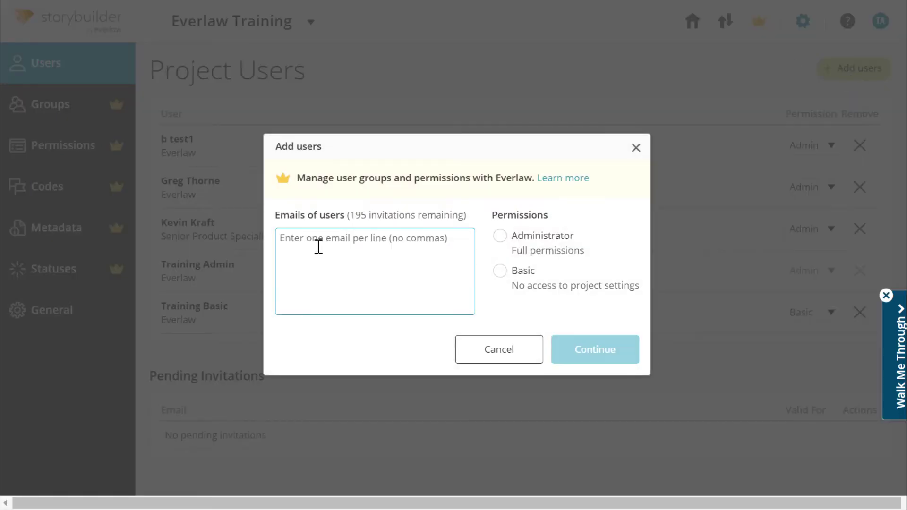
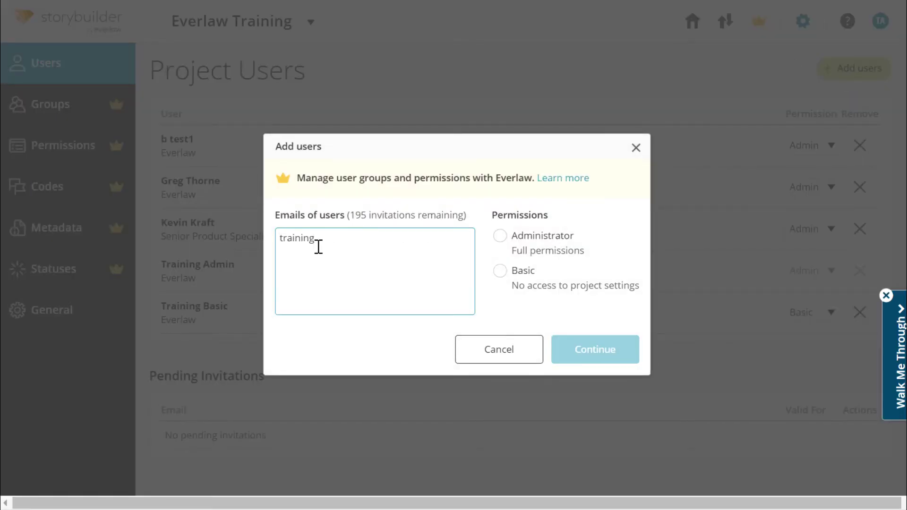
pyautogui.click(500, 237)
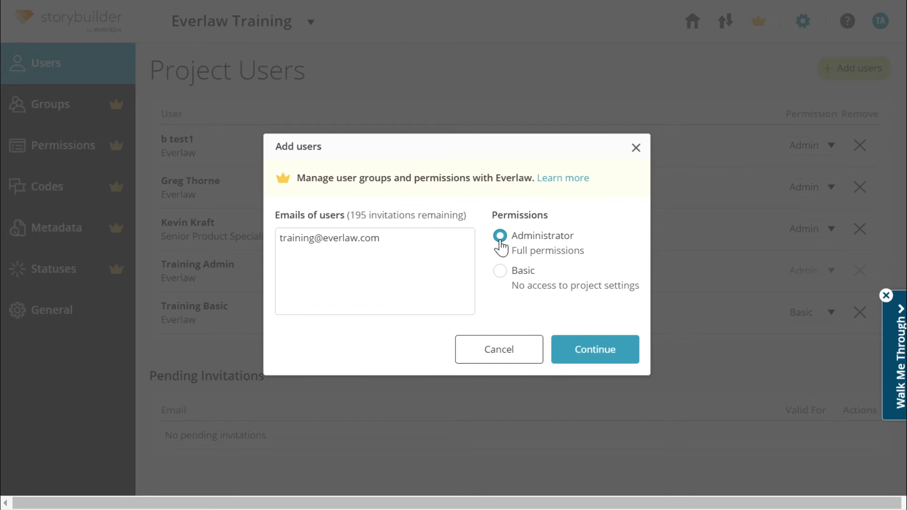
pyautogui.click(500, 272)
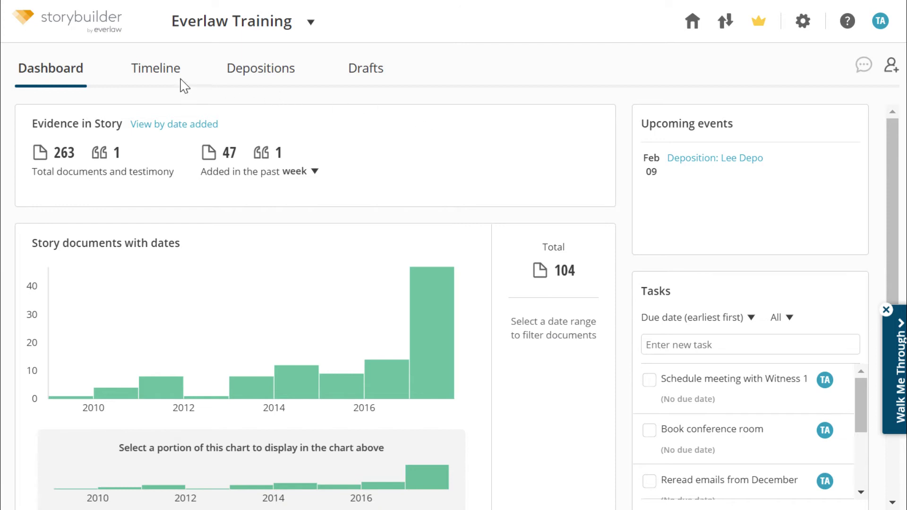
# Step: Switch to the Timeline and check its sort, story item type and filter-by-term options
pyautogui.click(148, 78)
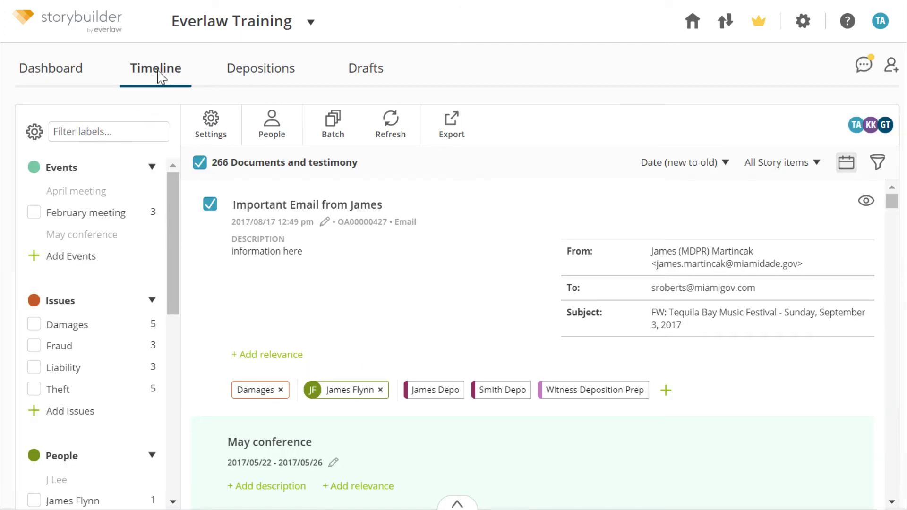
pyautogui.click(726, 163)
pyautogui.click(725, 163)
pyautogui.click(816, 164)
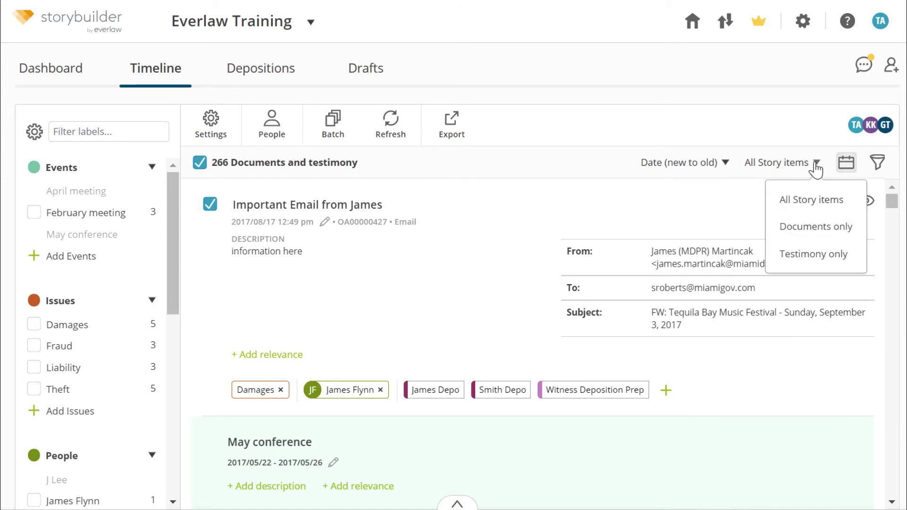
pyautogui.click(816, 164)
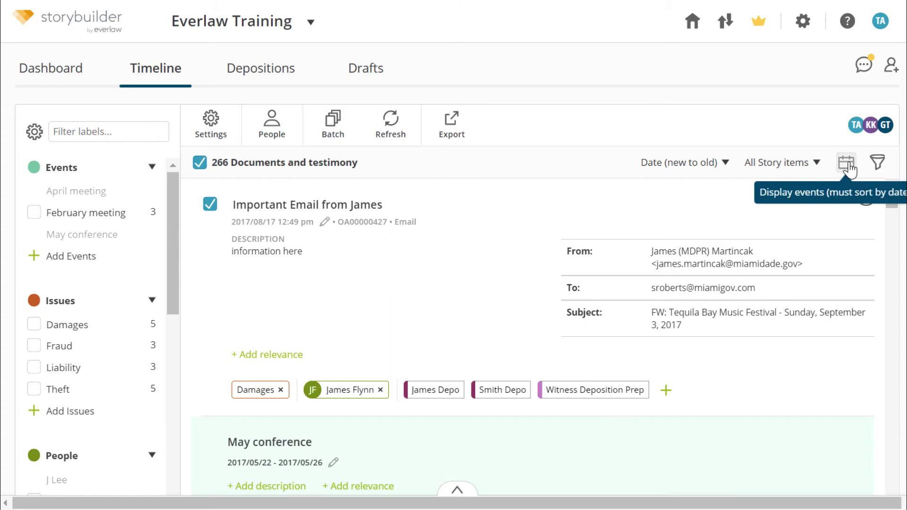
pyautogui.click(878, 165)
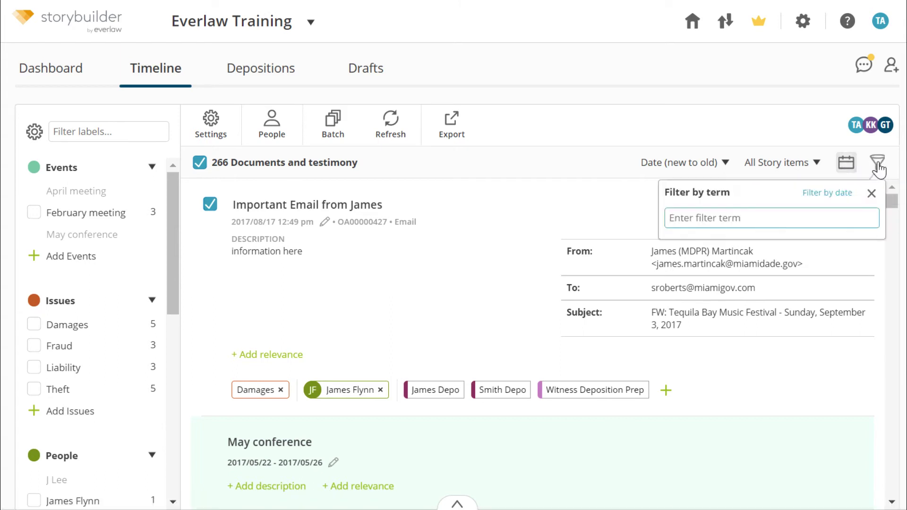
pyautogui.click(878, 165)
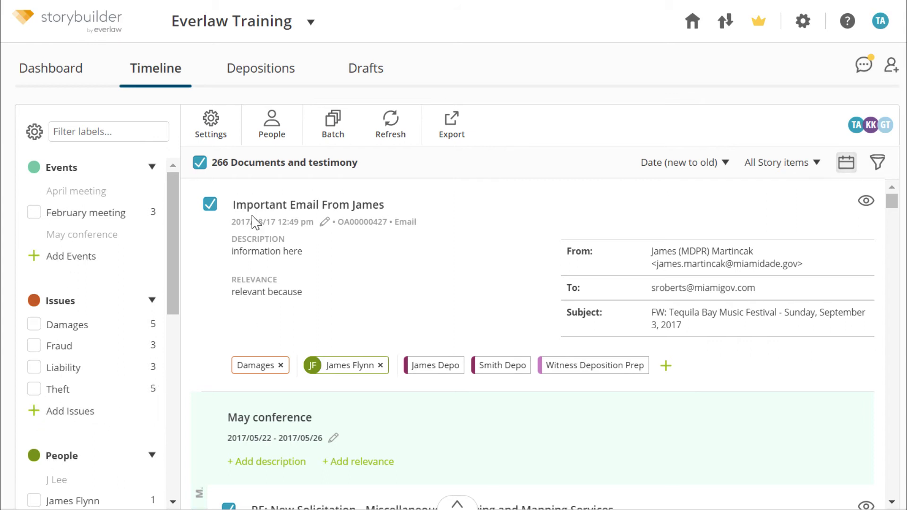
# Step: Retitle the first email 'Email from James about the festival', keeping its original date
pyautogui.click(298, 205)
pyautogui.write('Email from James abo')
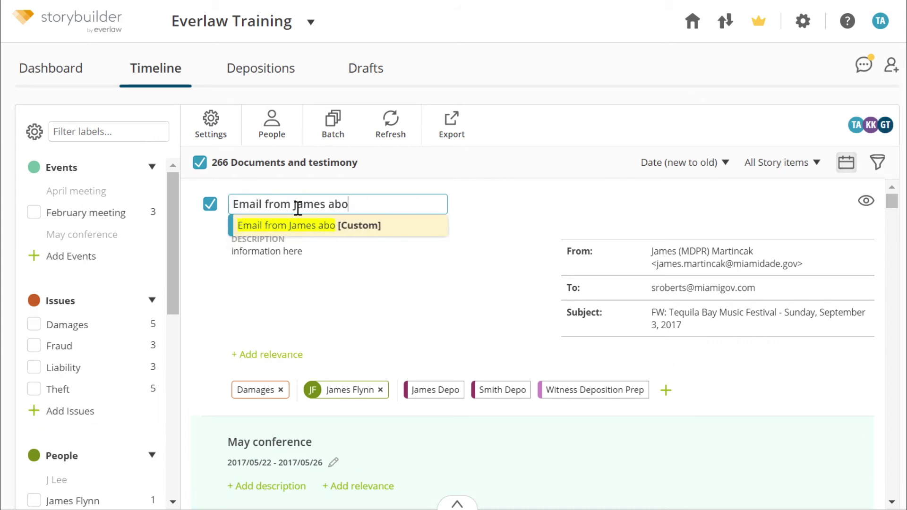
pyautogui.write('ut the festival')
pyautogui.press('Return')
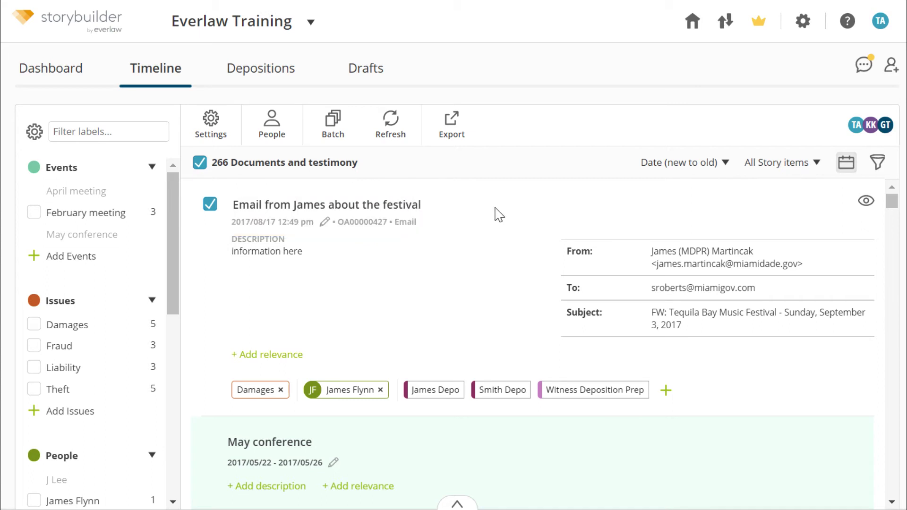
pyautogui.click(324, 233)
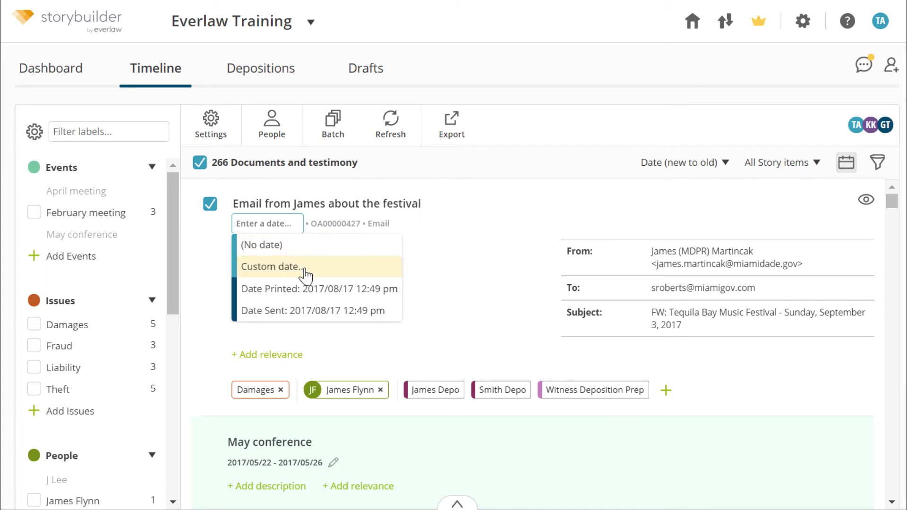
pyautogui.click(494, 224)
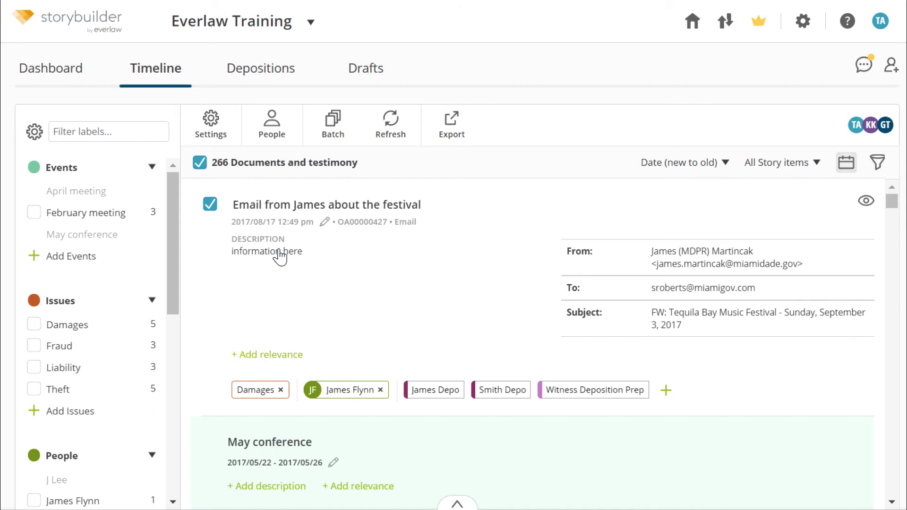
# Step: Add the relevance note 'relevant because' to the email, discarding the 'important' description edit
pyautogui.click(290, 252)
pyautogui.write('important')
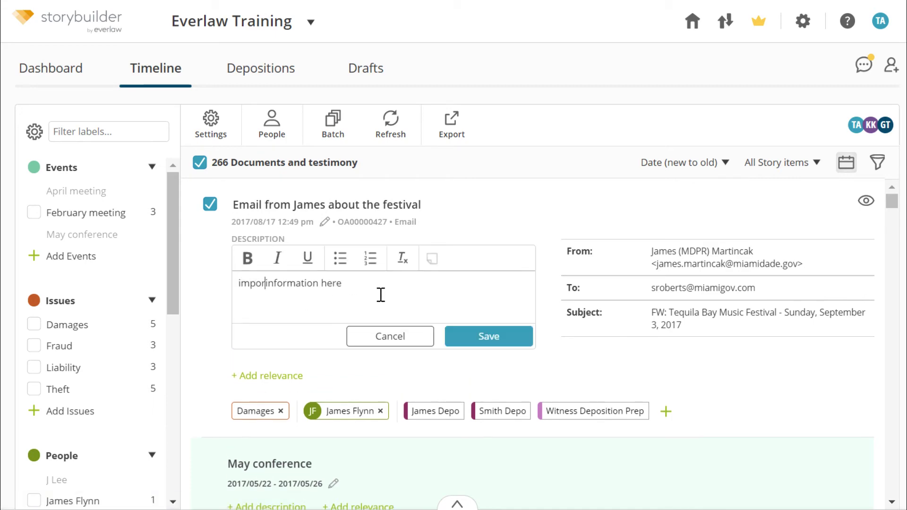
pyautogui.click(286, 377)
pyautogui.write('relevant because')
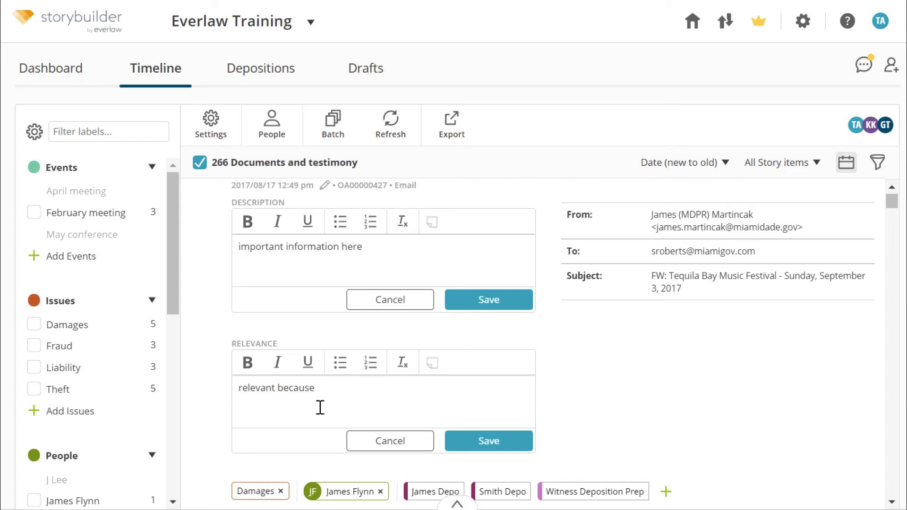
pyautogui.click(489, 441)
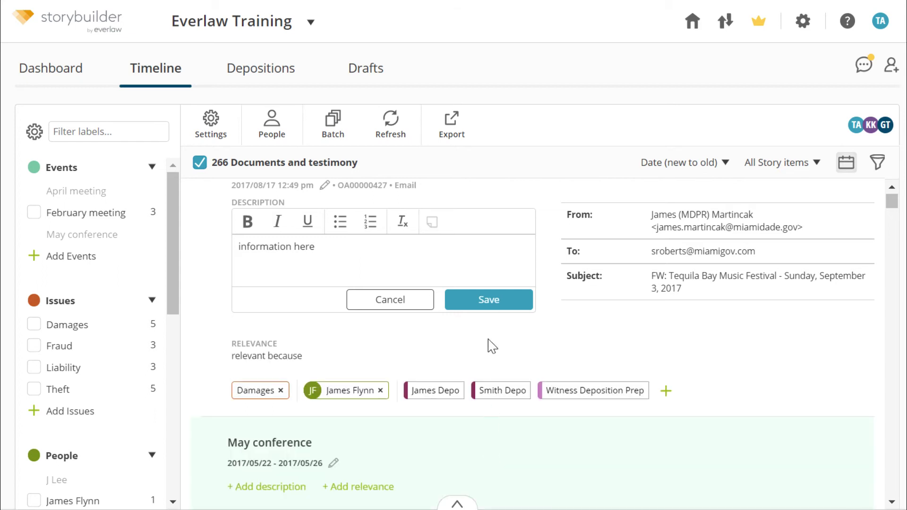
pyautogui.click(489, 300)
pyautogui.scroll(1, 380, 287)
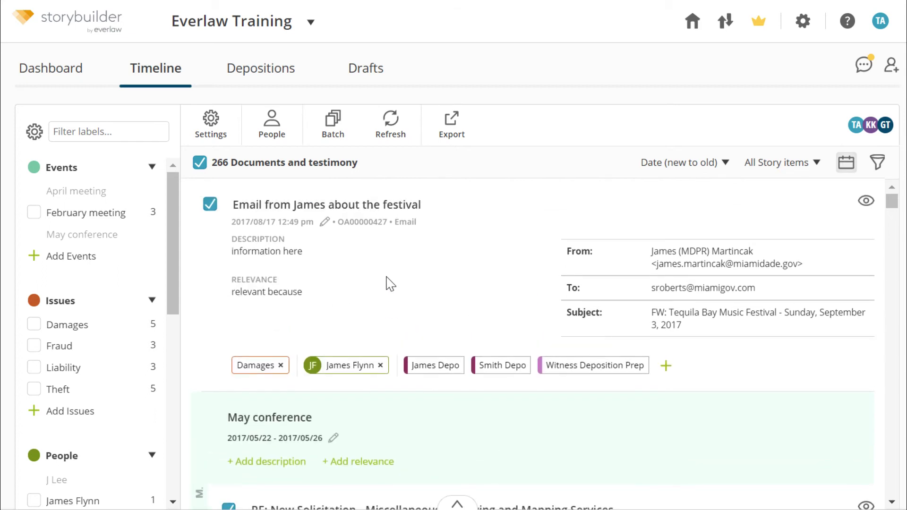
# Step: Preview the festival email, then filter the timeline to Damages and clear the filter
pyautogui.click(866, 202)
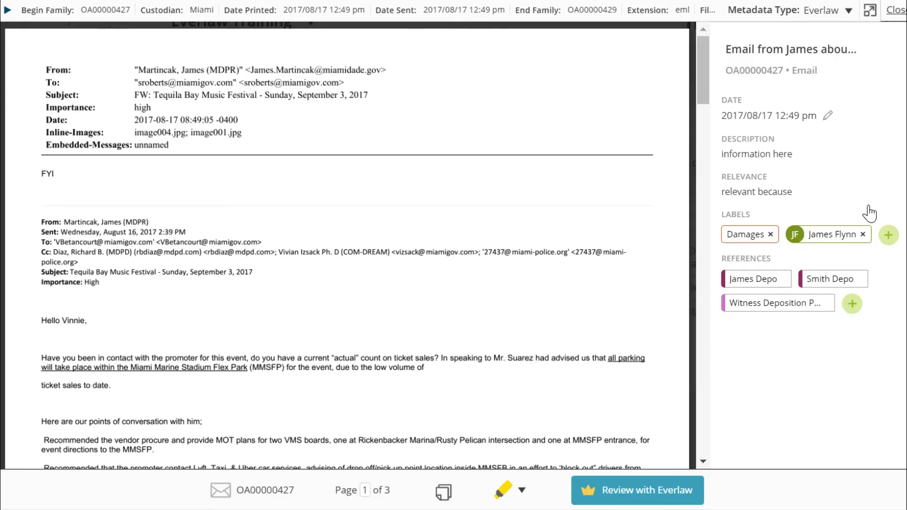
pyautogui.click(894, 14)
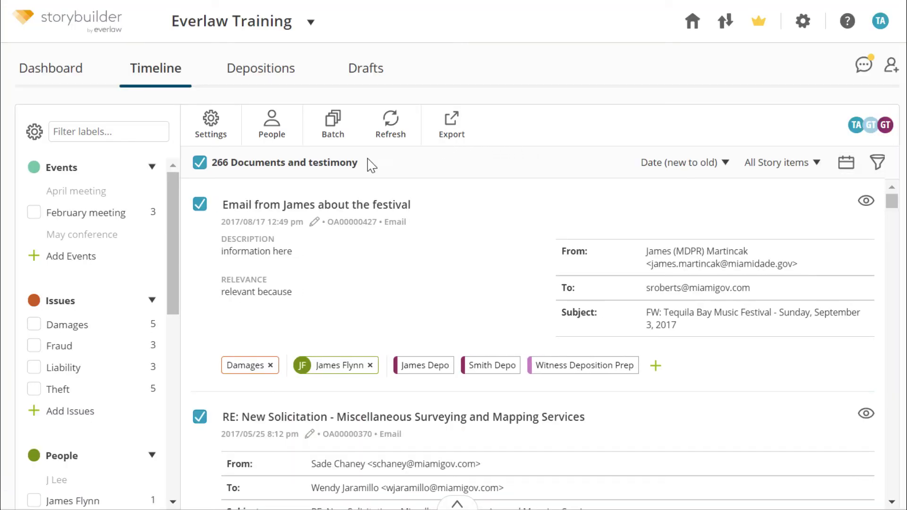
pyautogui.click(69, 330)
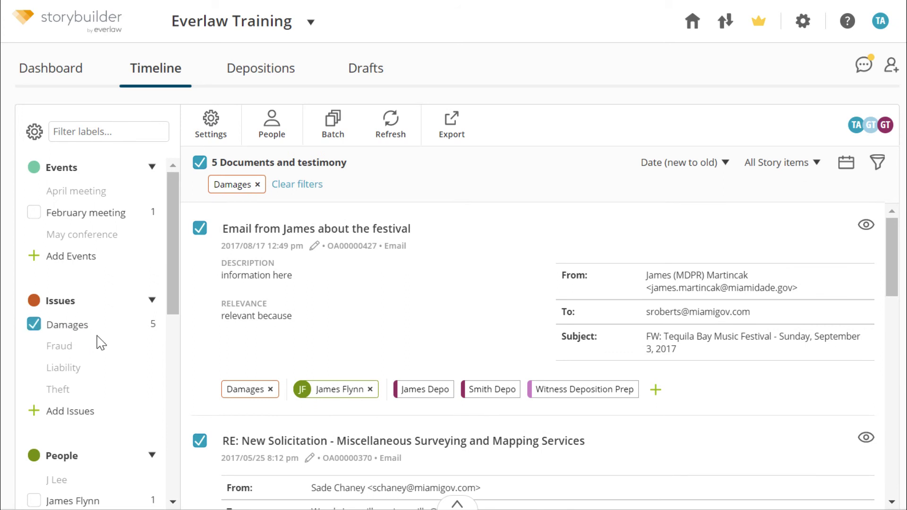
pyautogui.click(313, 195)
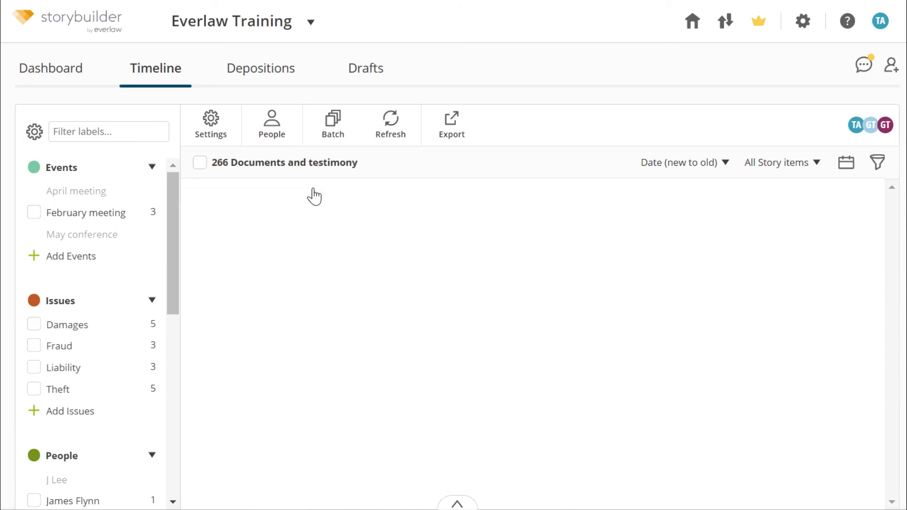
# Step: Create a Key Meeting event label dated 2010/01/01 to 2010/01/02
pyautogui.click(78, 259)
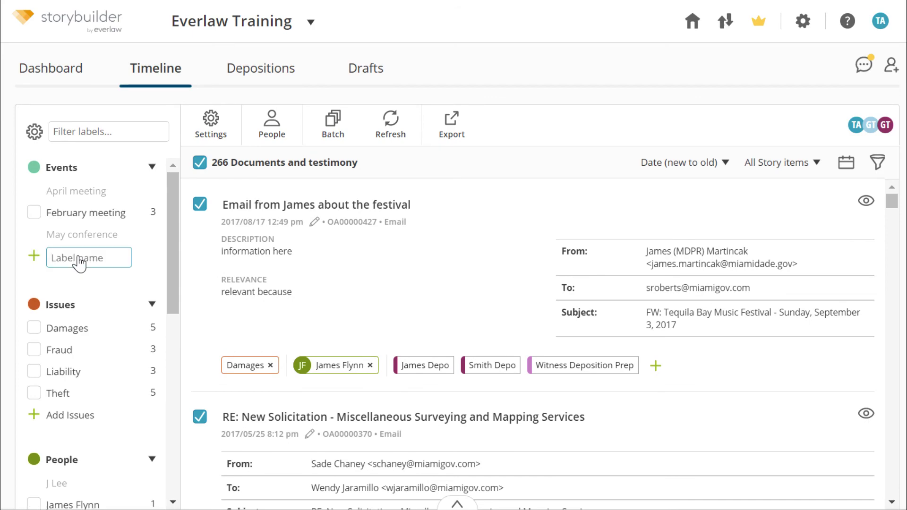
pyautogui.write('Key Meeting')
pyautogui.press('Return')
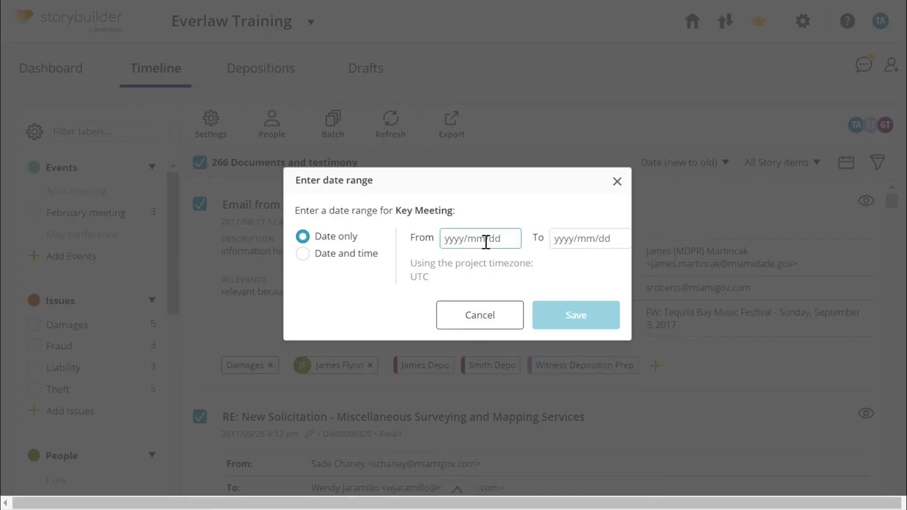
pyautogui.click(486, 239)
pyautogui.click(471, 307)
pyautogui.click(469, 312)
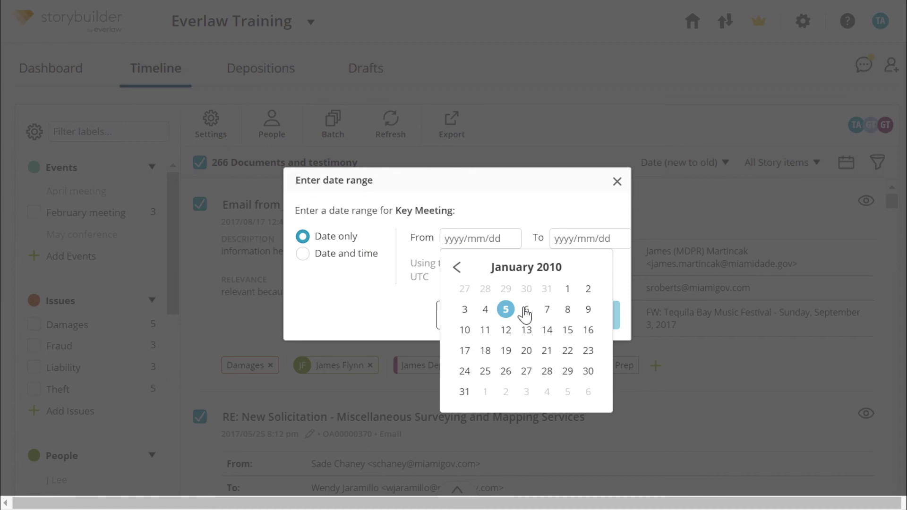
pyautogui.click(578, 288)
pyautogui.click(579, 303)
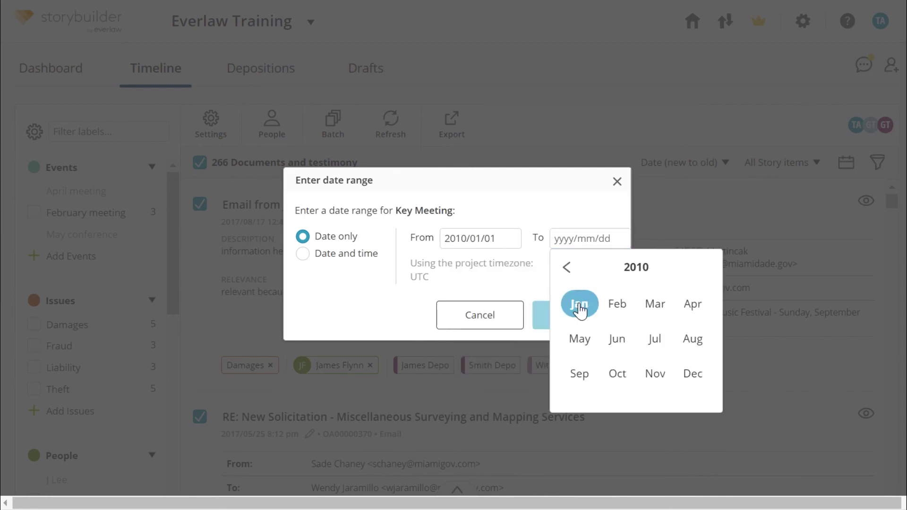
pyautogui.click(580, 305)
pyautogui.click(699, 289)
pyautogui.click(603, 320)
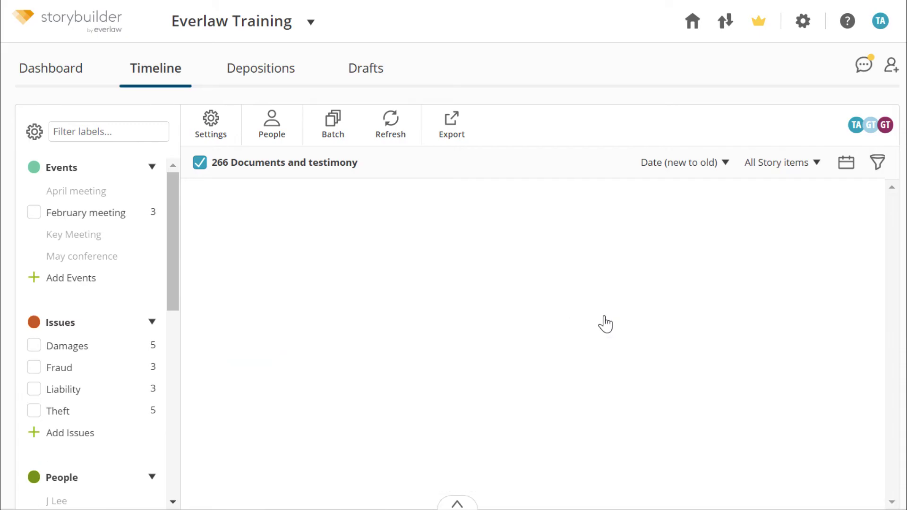
pyautogui.click(272, 132)
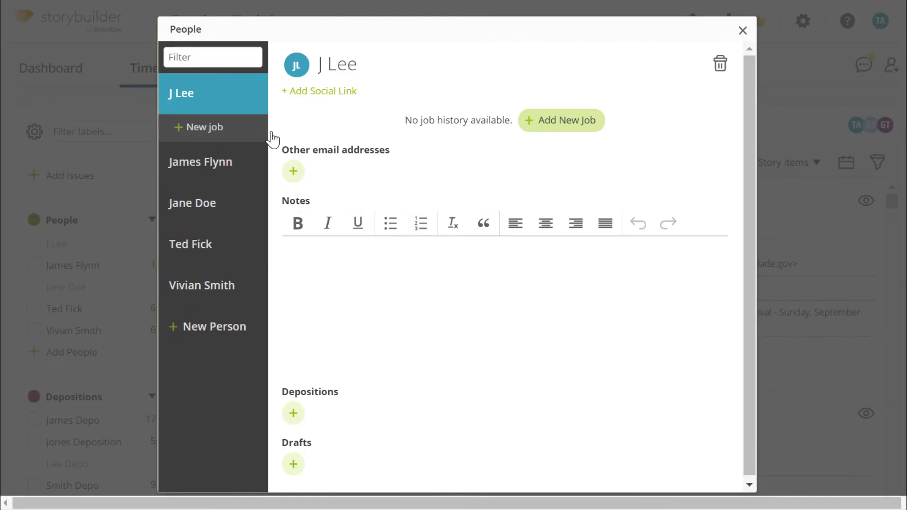
pyautogui.click(208, 207)
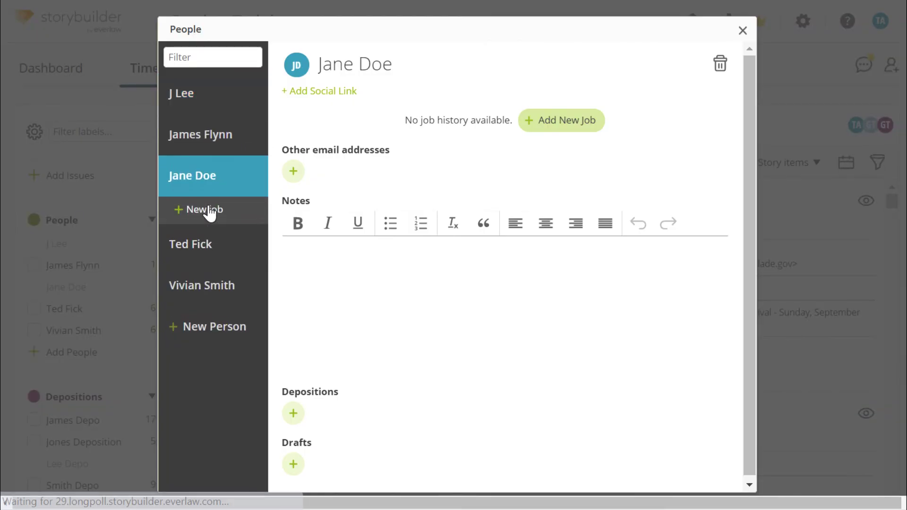
pyautogui.click(546, 121)
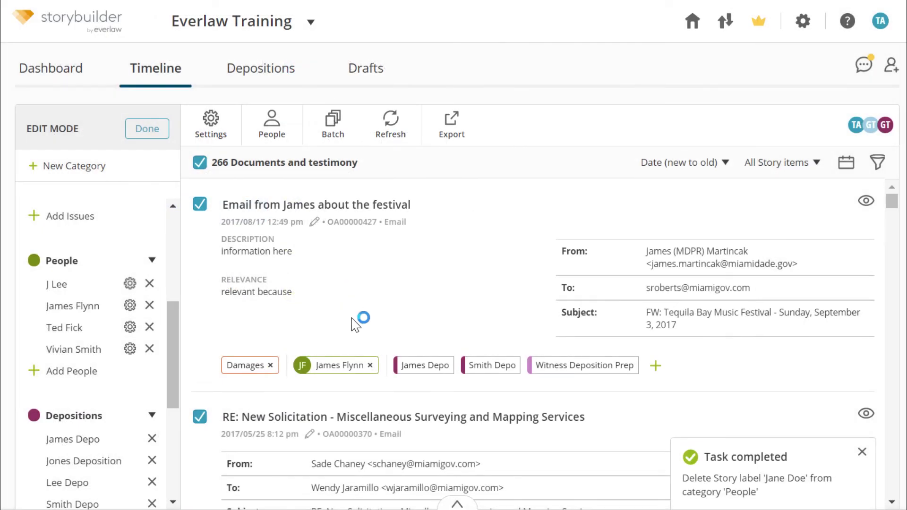
pyautogui.scroll(-3, 355, 321)
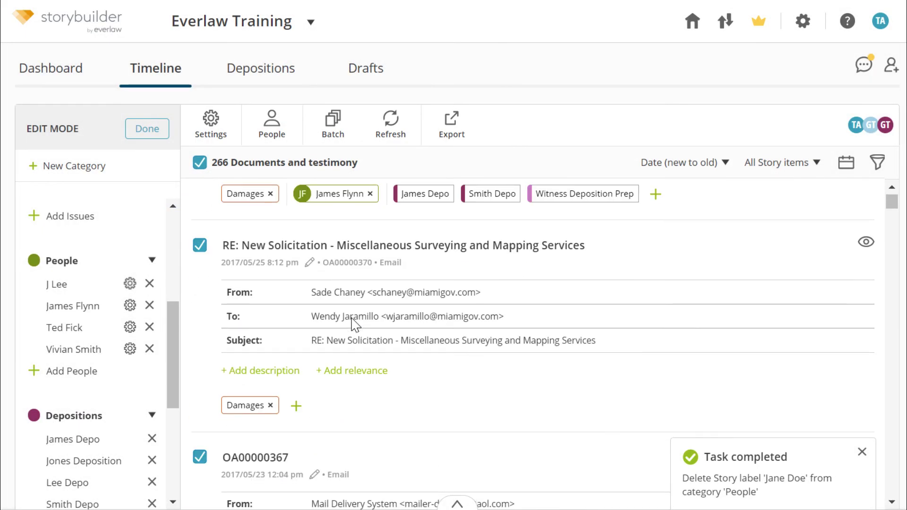
pyautogui.click(297, 406)
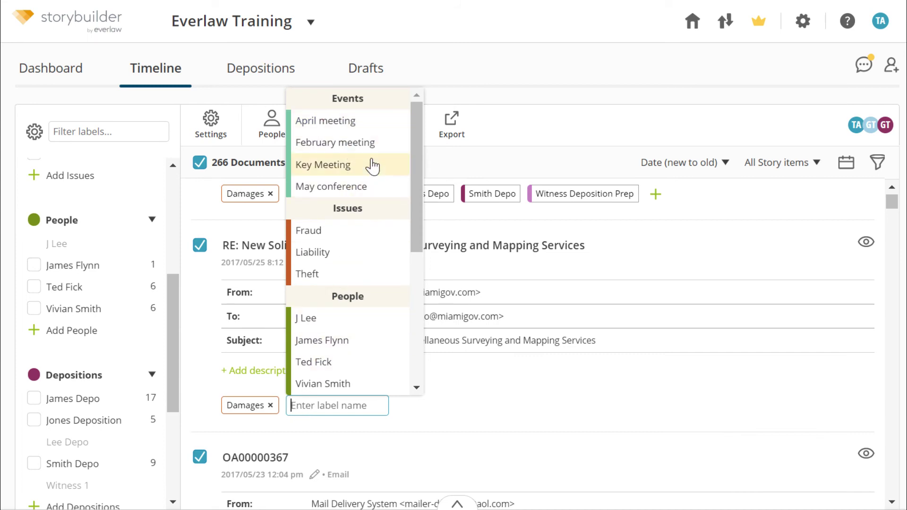
pyautogui.moveTo(414, 205); pyautogui.dragTo(415, 290)
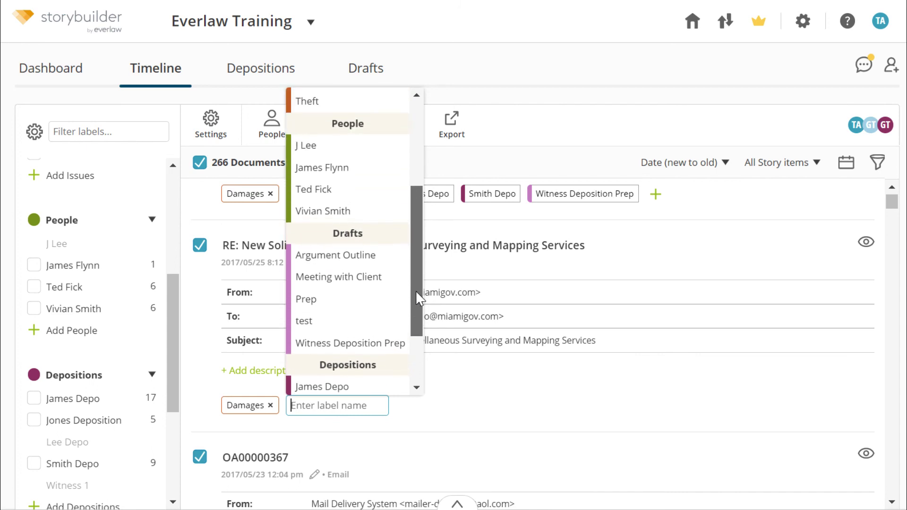
pyautogui.click(354, 150)
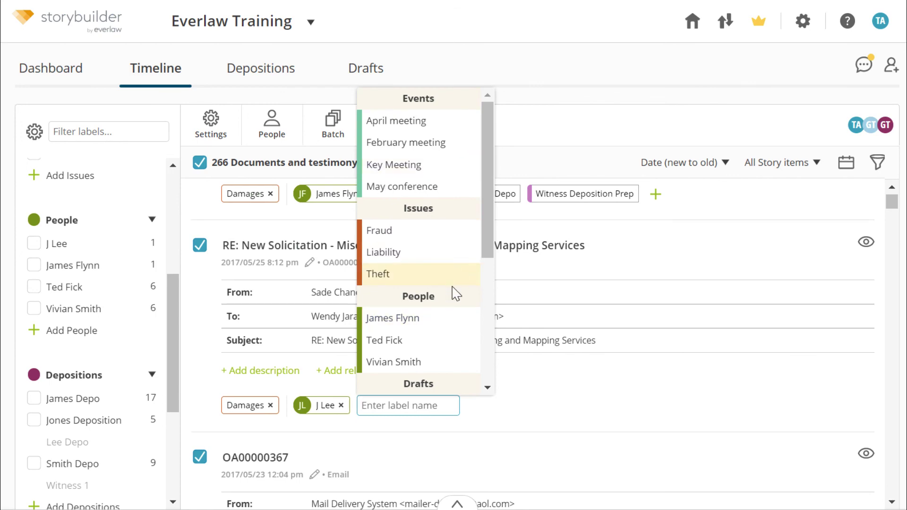
pyautogui.scroll(4, 398, 370)
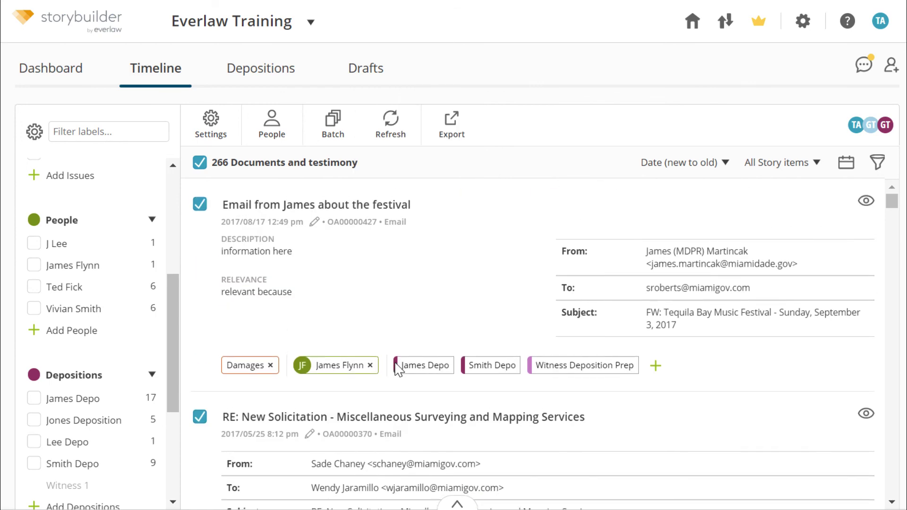
# Step: Batch-add J Lee and Lee Depo labels to two documents including the festival email, then open Drafts
pyautogui.click(200, 163)
pyautogui.click(200, 206)
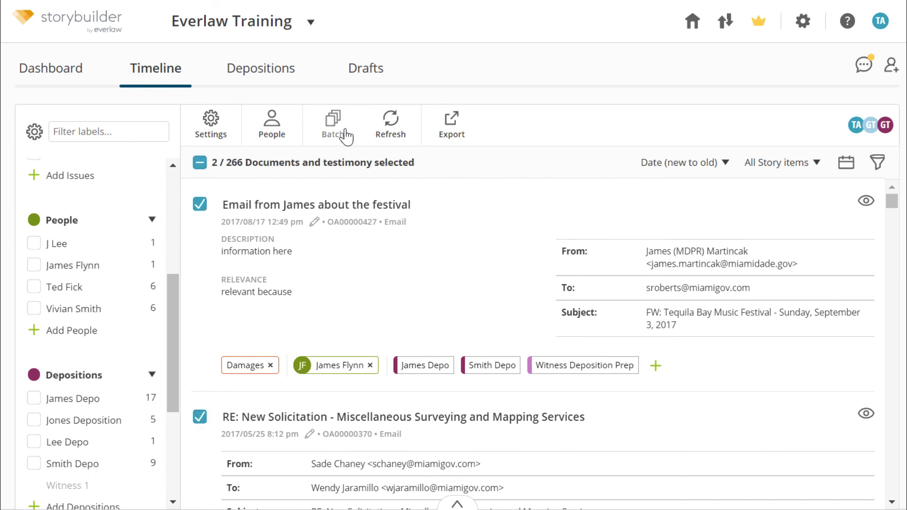
pyautogui.click(333, 122)
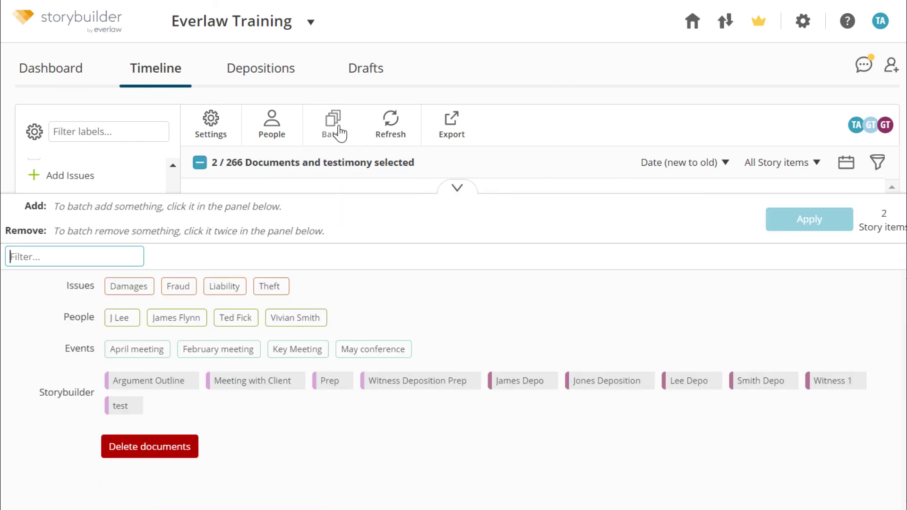
pyautogui.click(126, 321)
pyautogui.click(690, 385)
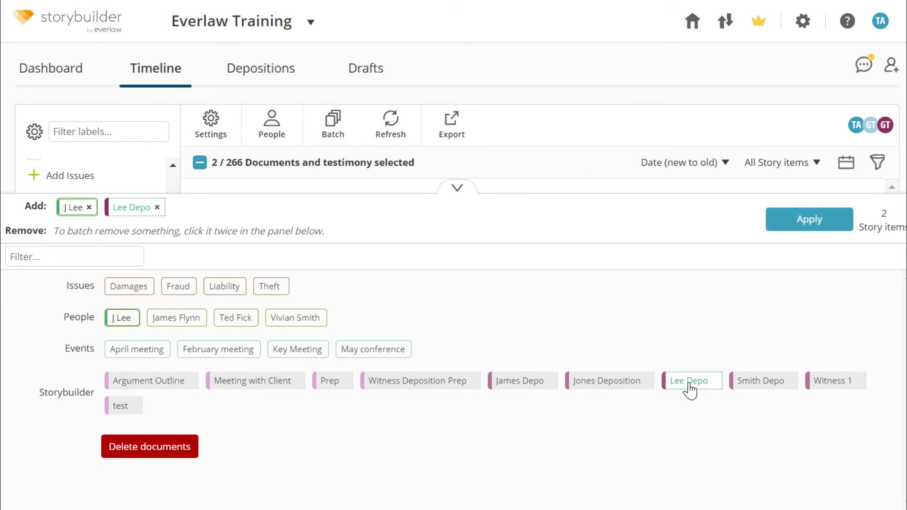
pyautogui.click(802, 232)
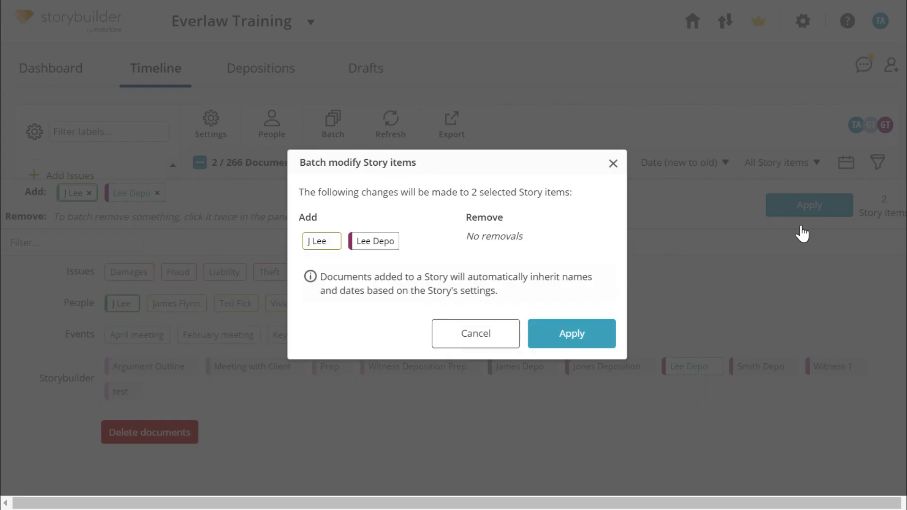
pyautogui.click(570, 341)
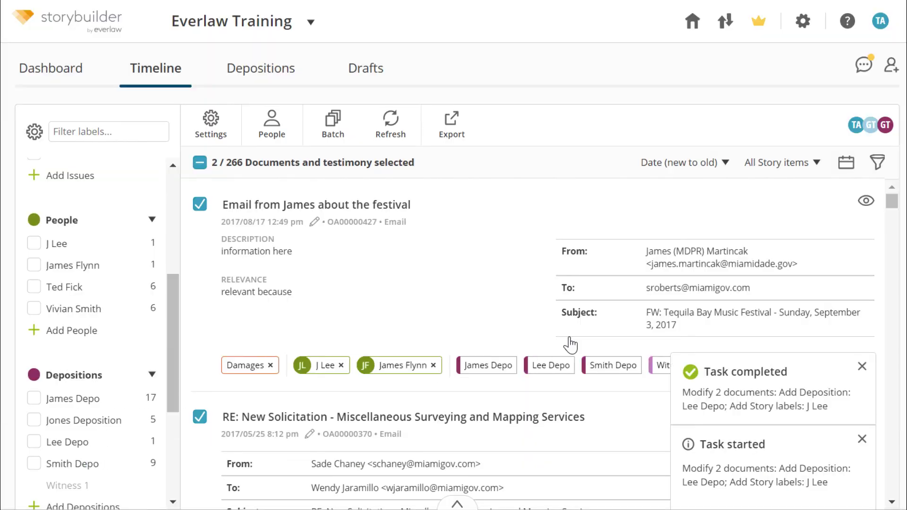
pyautogui.click(368, 78)
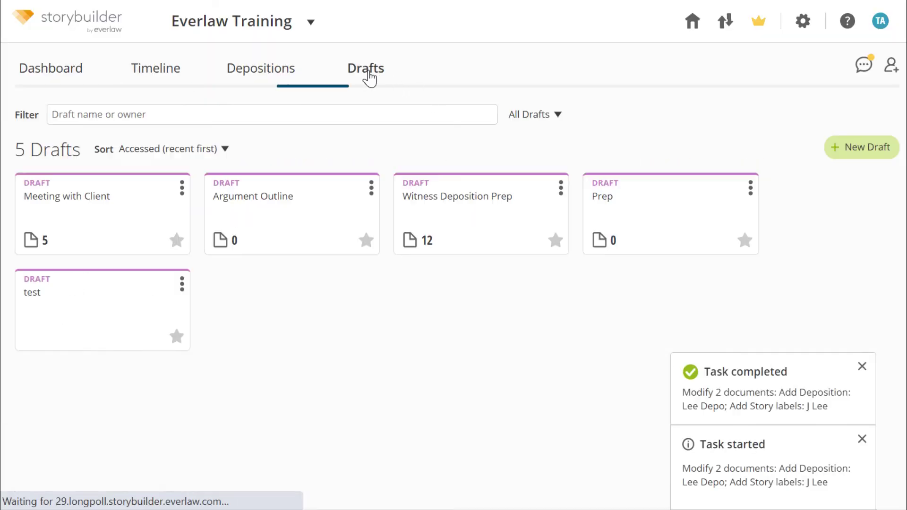